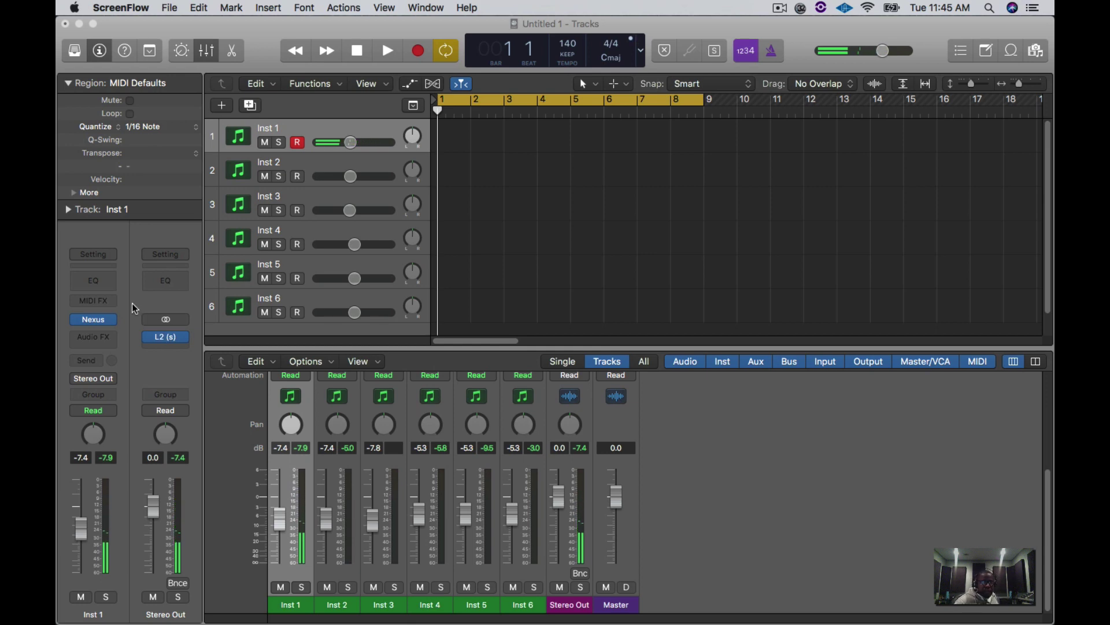
Record an Inst 1 part, trim it to two bars, copy it across bars 1–9, and arm Inst 4.
left_click(421, 53)
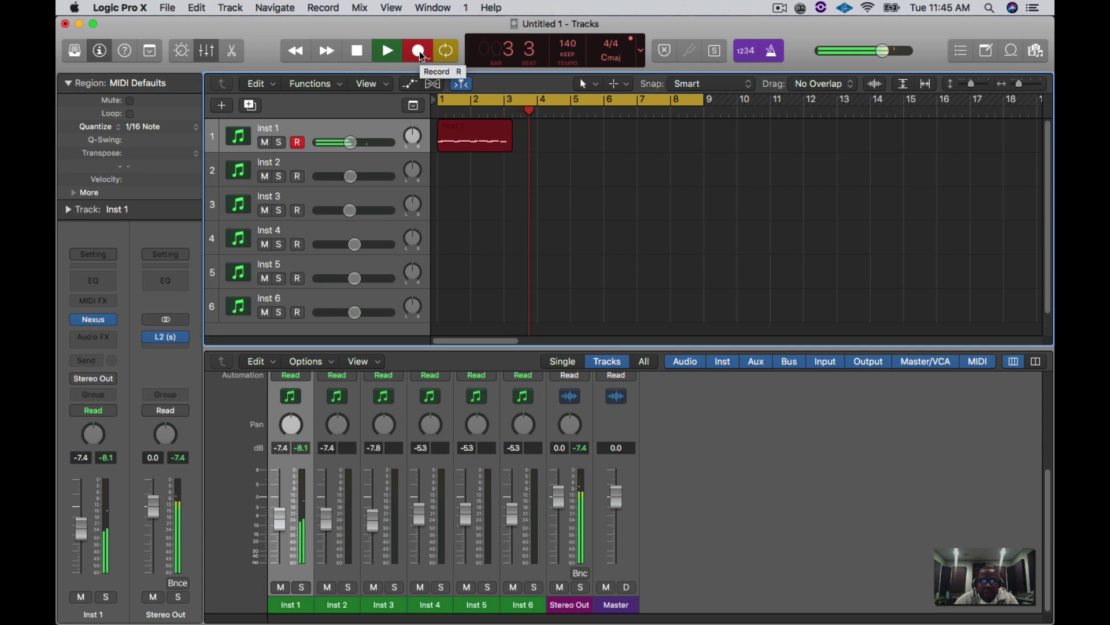
key("space")
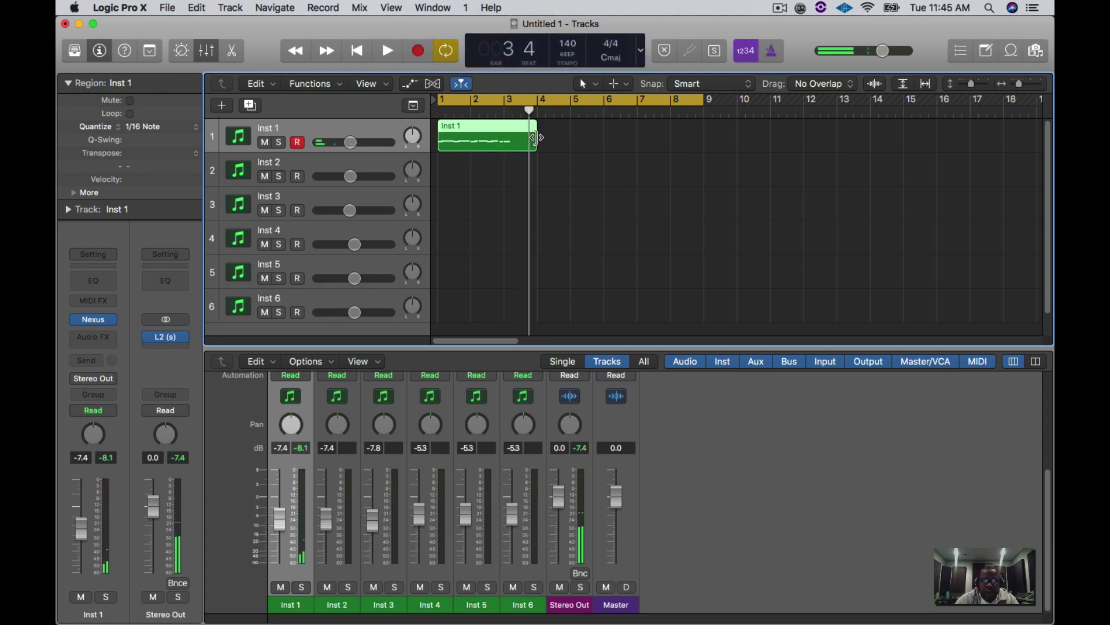
mouse_move(535, 139)
left_mouse_down()
mouse_move(504, 137)
mouse_move(544, 145)
left_mouse_up()
left_click(451, 136, "shift")
left_click_drag(451, 136, 584, 148)
left_click(318, 234)
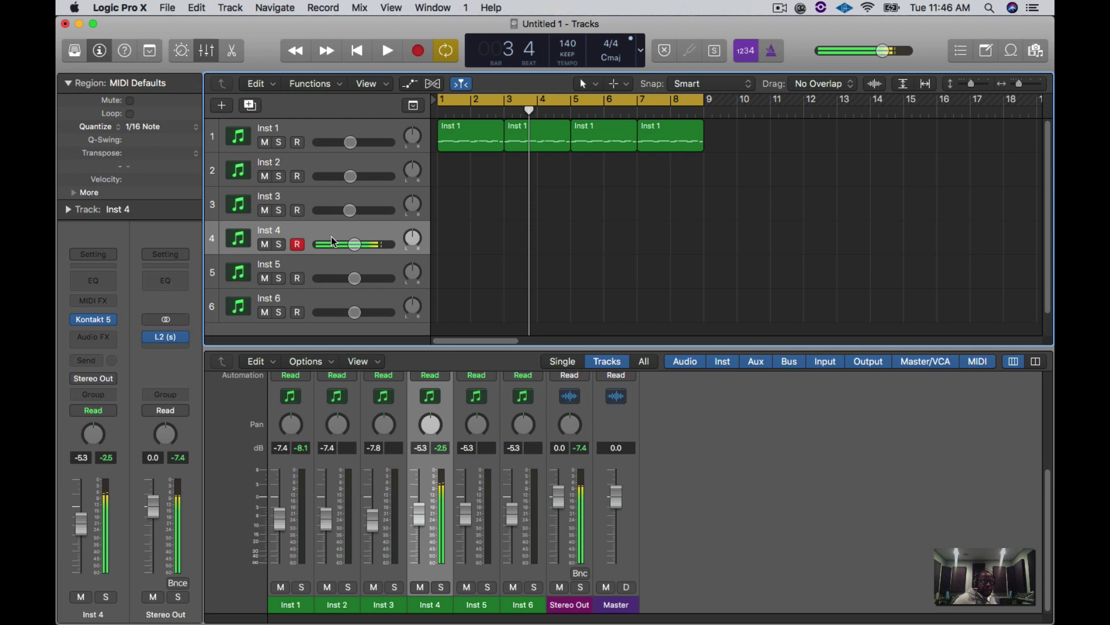
Record an Inst 4 part from the start, trim it to begin at bar 3, and copy it across bars 1–9.
left_click(357, 51)
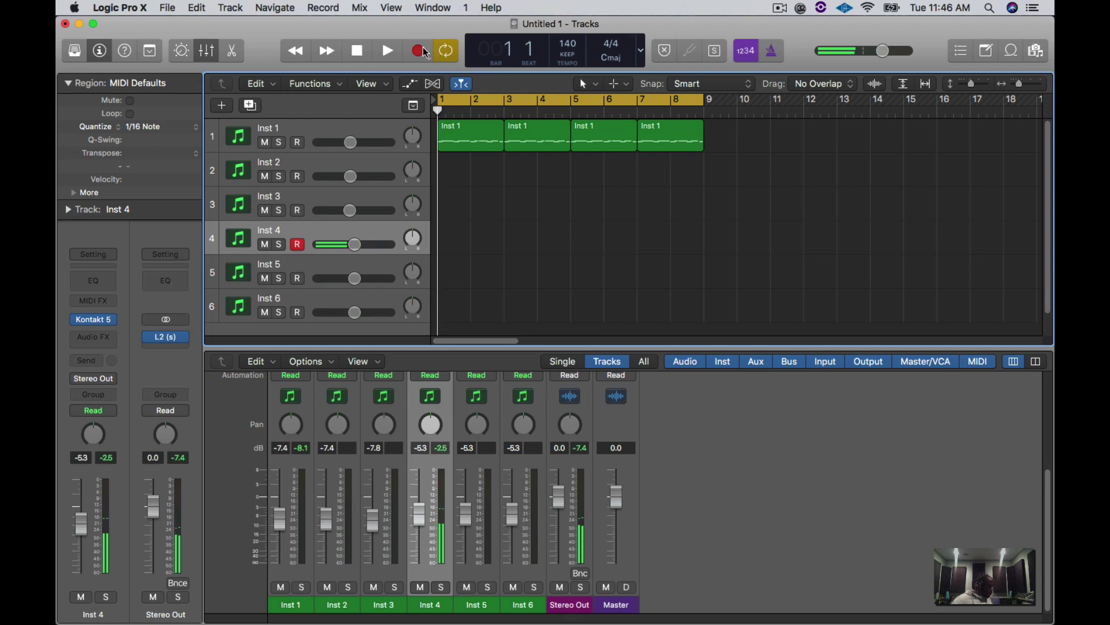
left_click(419, 53)
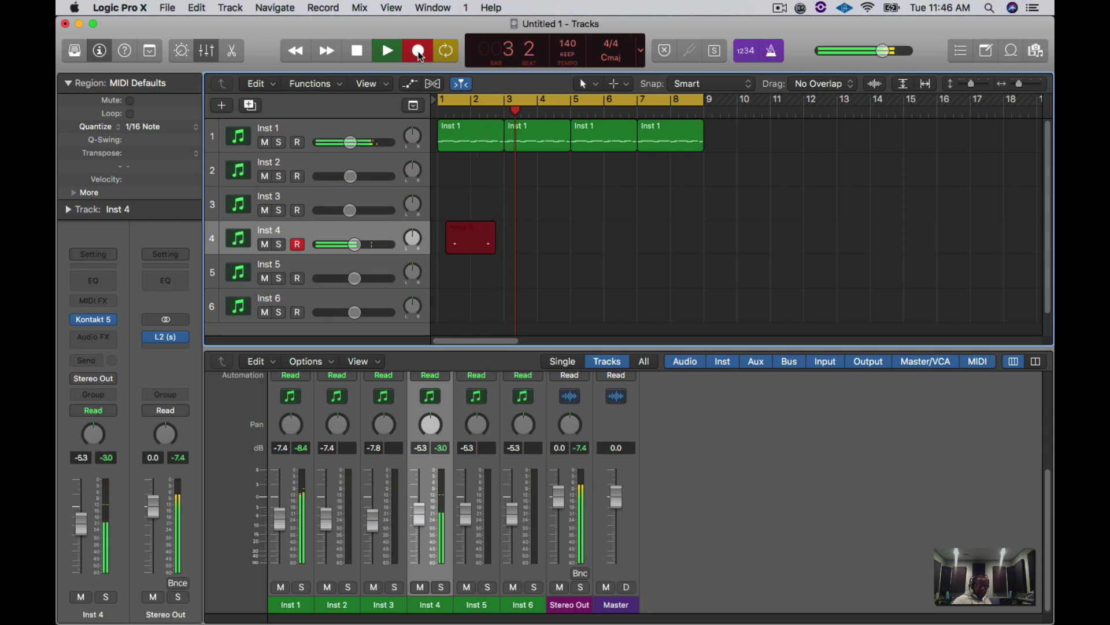
left_click(358, 52)
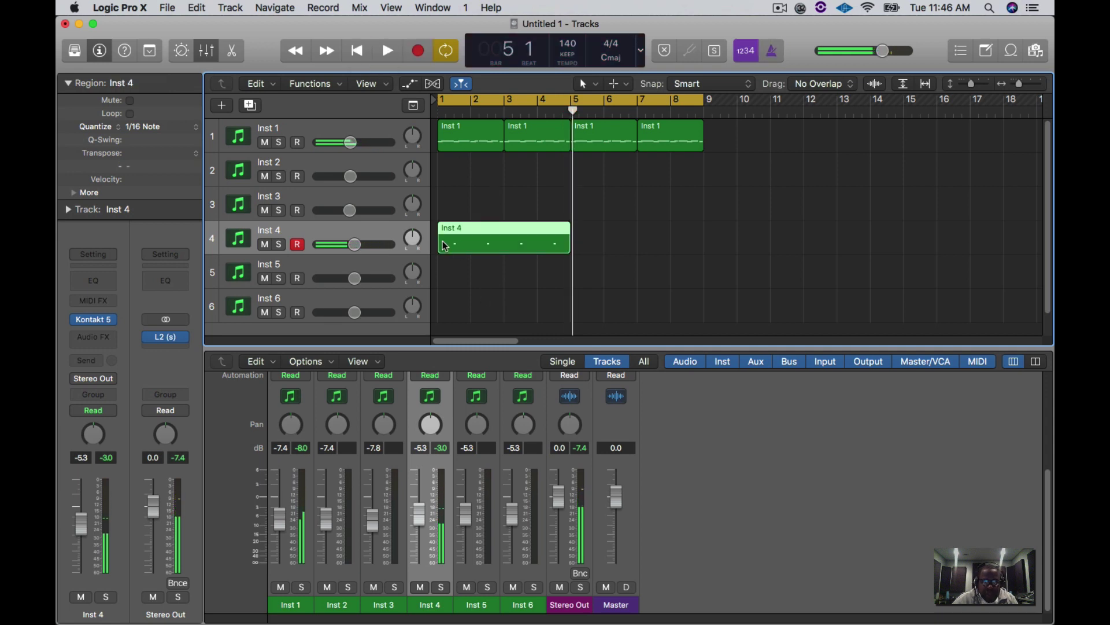
left_click_drag(441, 241, 630, 249)
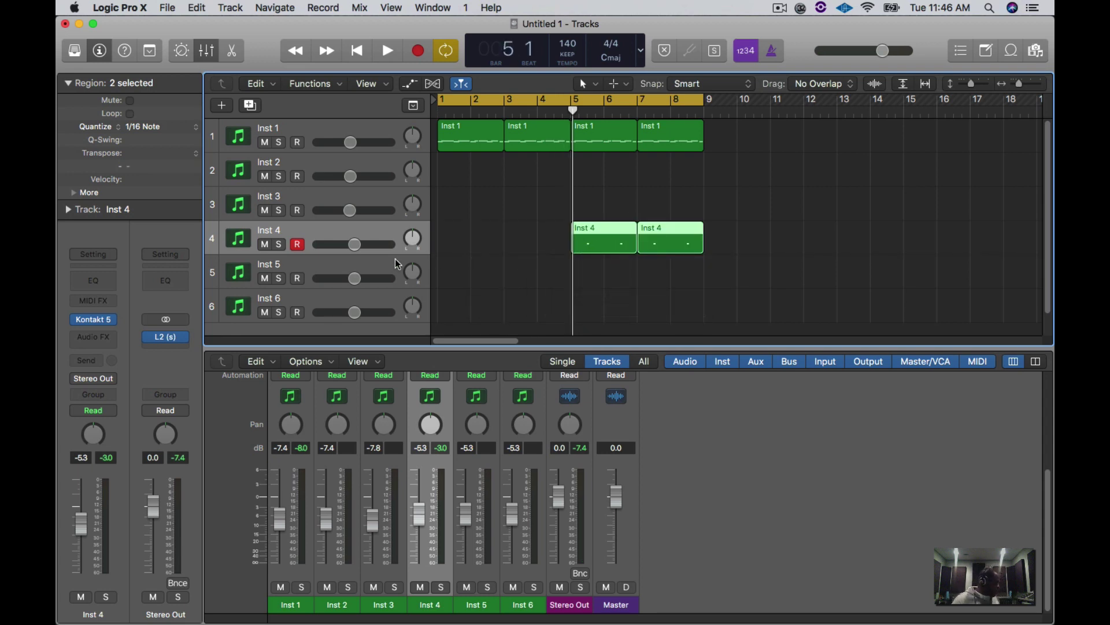
left_click(376, 270)
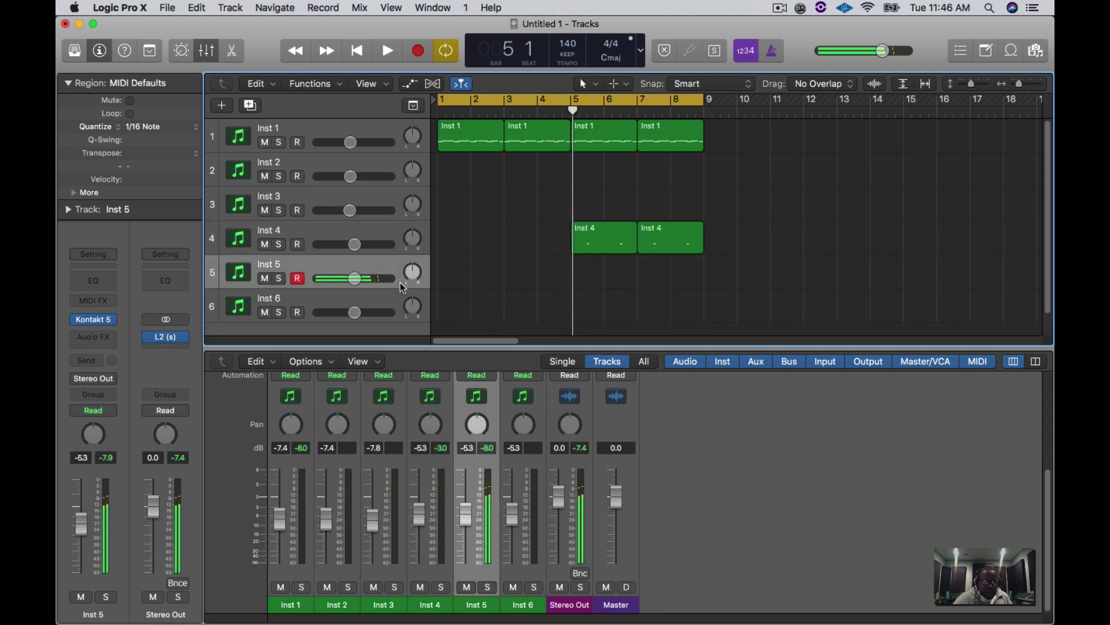
left_click_drag(736, 243, 466, 248)
Create an empty MIDI region on track 5 and open it in the Piano Roll.
left_click(445, 271)
right_click(447, 270)
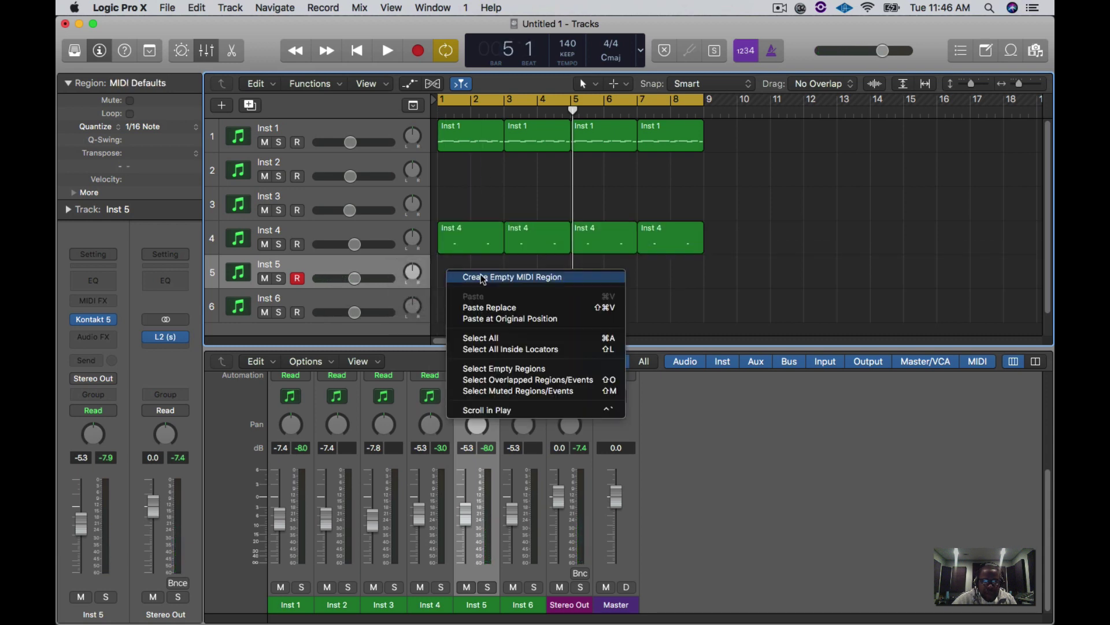
left_click(478, 275)
double_click(450, 276)
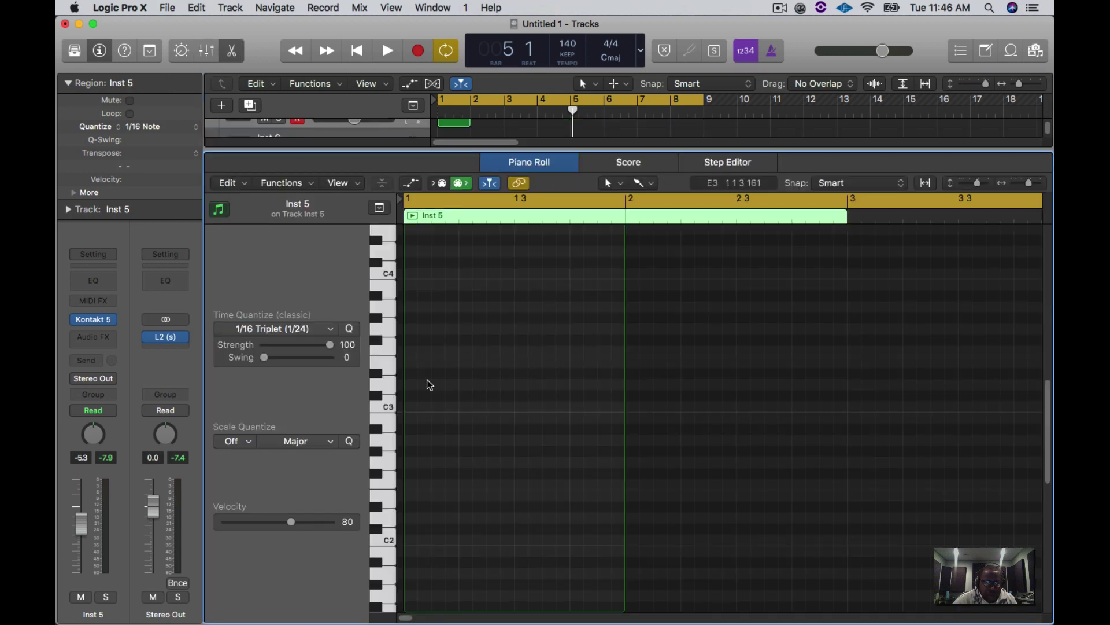
Set Time Quantize to 1/8 Note and paint a row of eighth notes along C3.
left_click(330, 329)
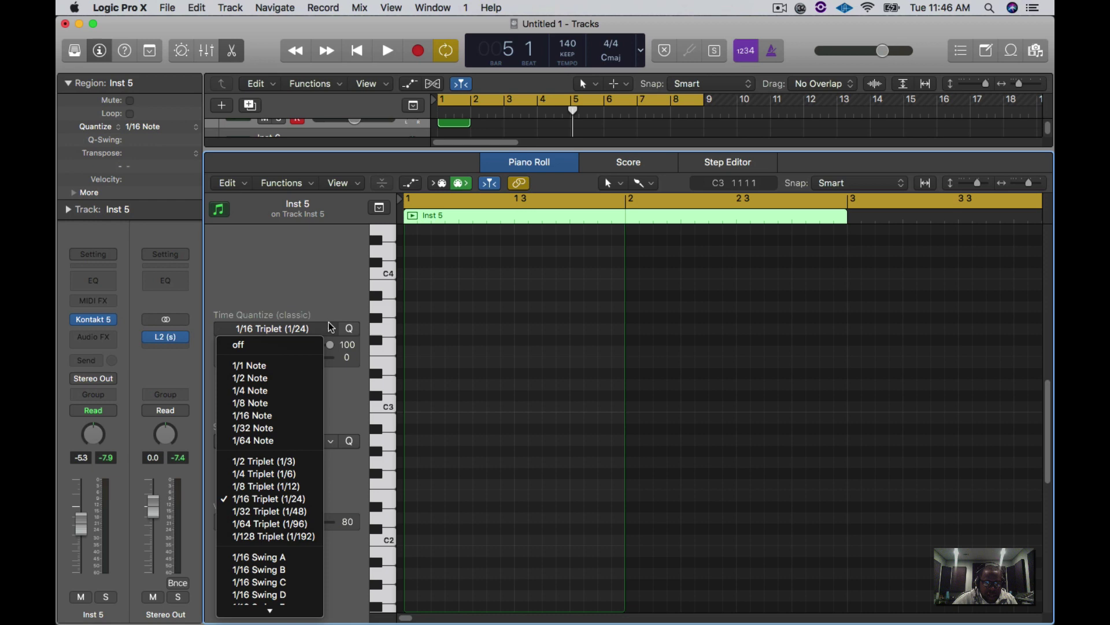
left_click(276, 415)
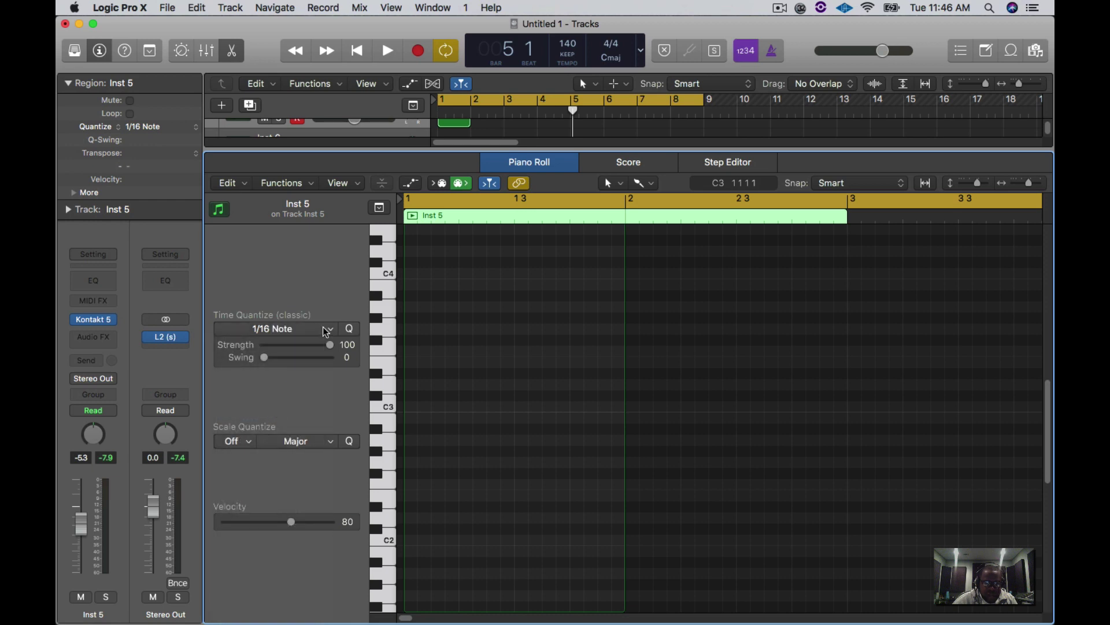
left_click(327, 329)
left_click(267, 404)
left_click_drag(411, 410, 848, 408)
Switch the grid to 1/16 Triplet, add two C3 triplet fills, and play the pattern back.
left_click(331, 329)
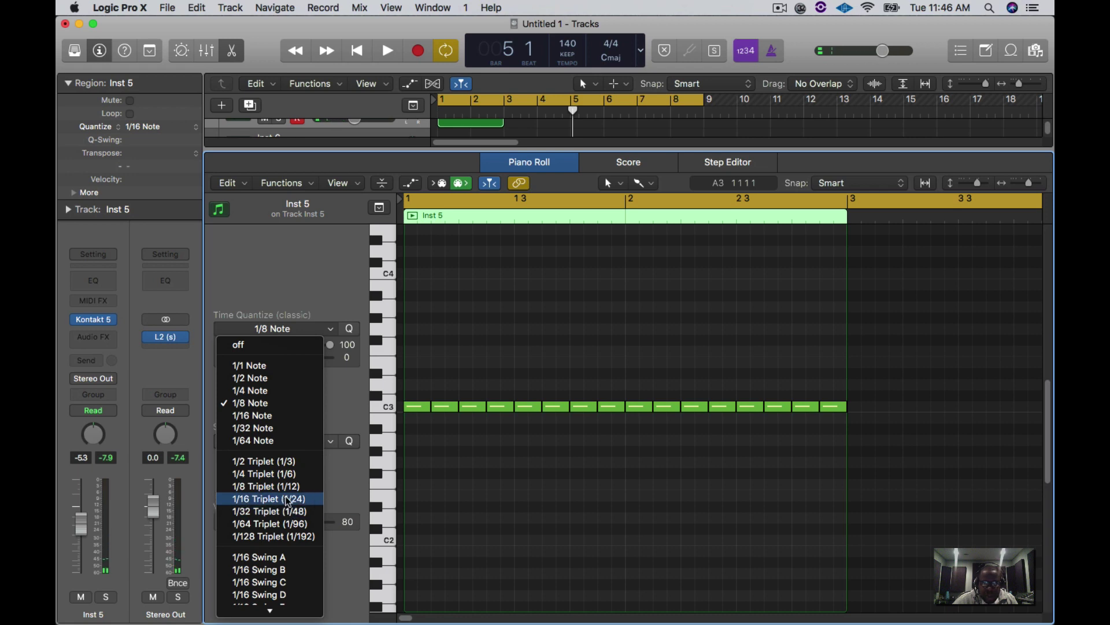
left_click(289, 501)
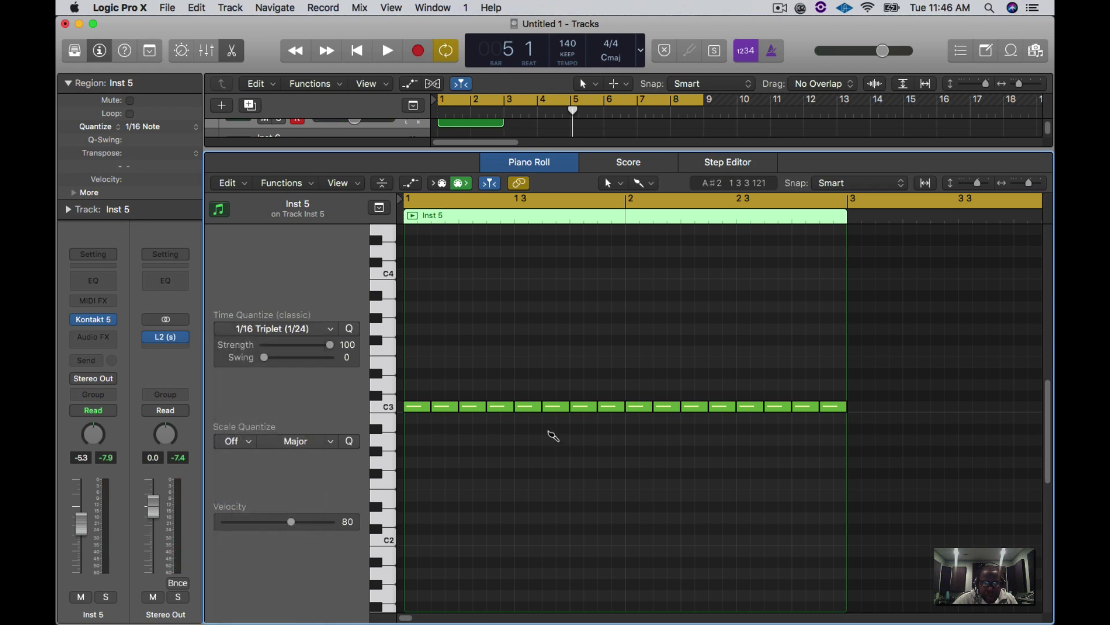
left_click(495, 407)
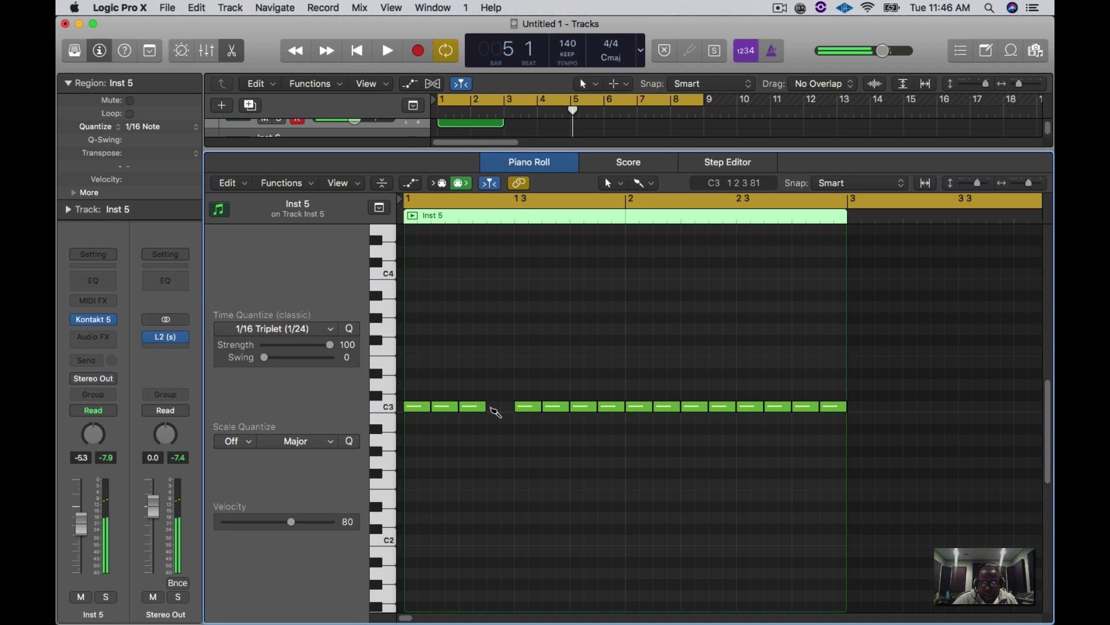
left_click(491, 407)
left_click(501, 406)
left_click(510, 406)
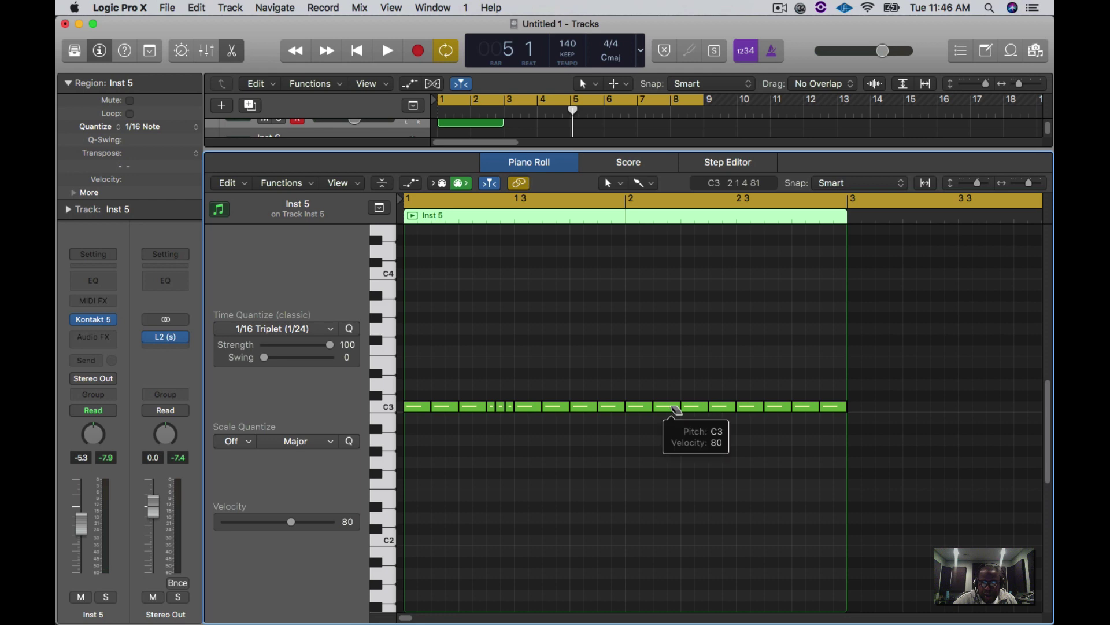
left_click_drag(731, 409, 717, 408)
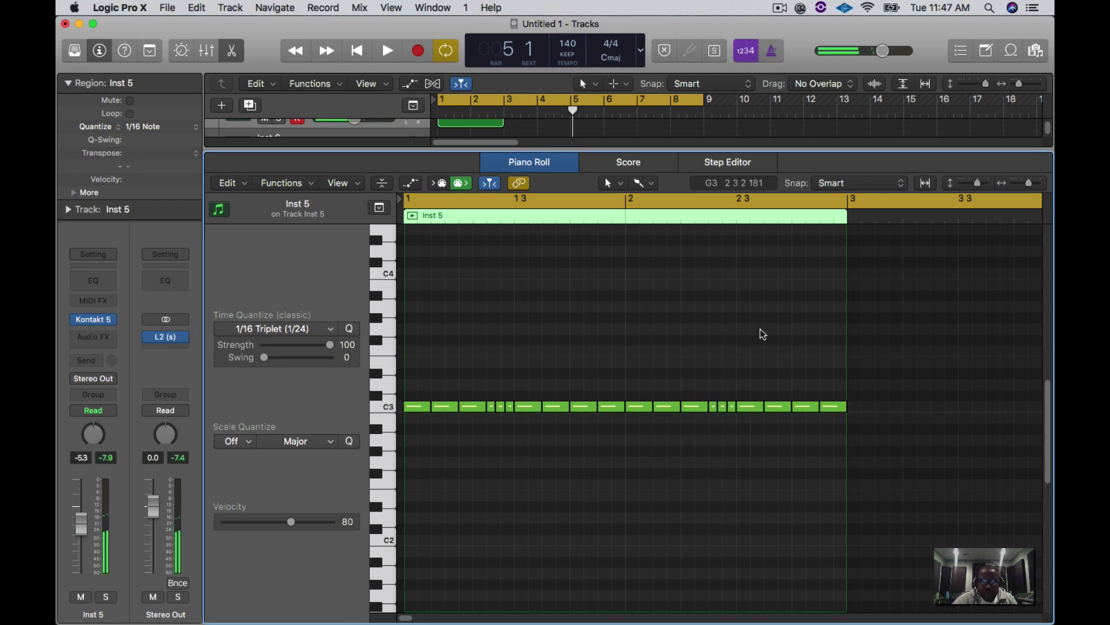
key("space")
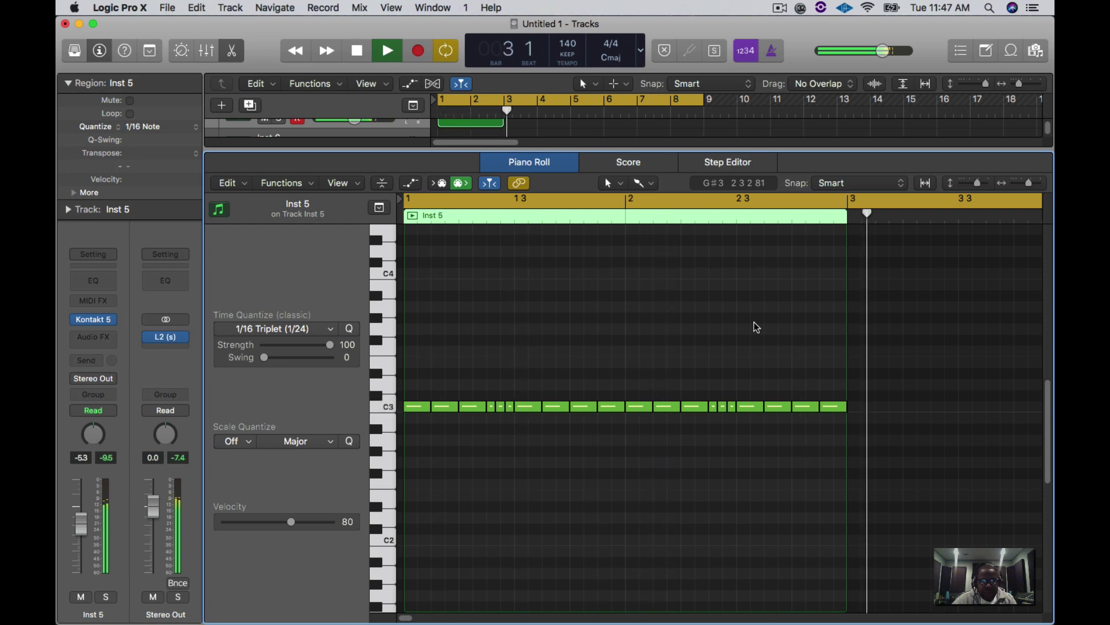
key("space")
Close the note editor, copy the Inst 5 region to bar 3, and select both Inst 5 regions.
key("x")
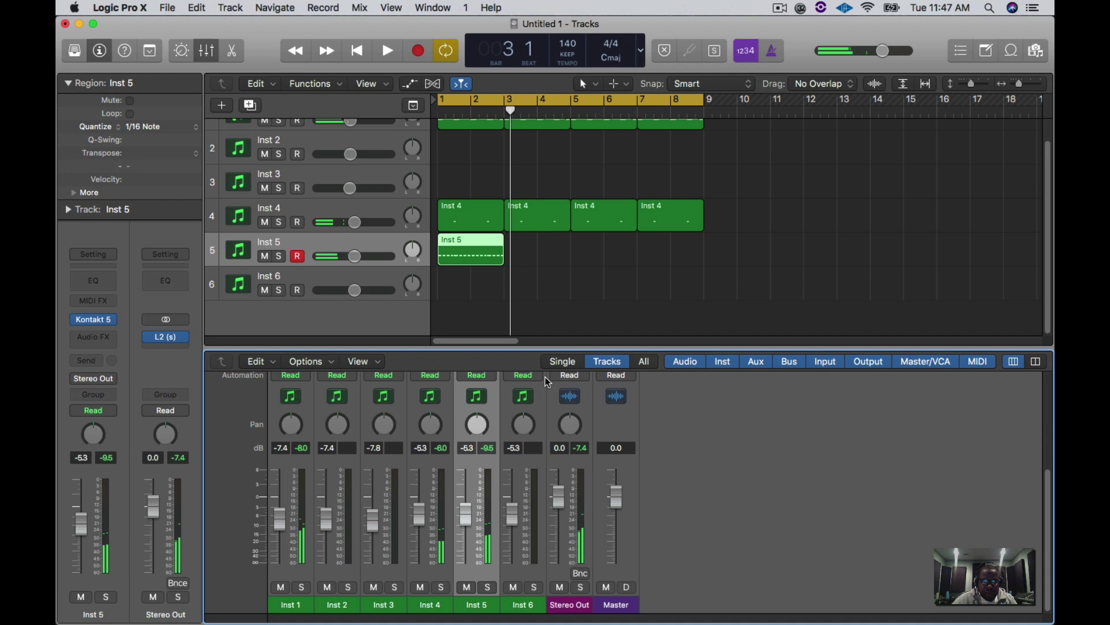
left_click_drag(472, 260, 667, 253)
left_click(472, 248, "shift")
Arm Inst 6, record a part on it, and shorten the new region.
left_click(327, 277)
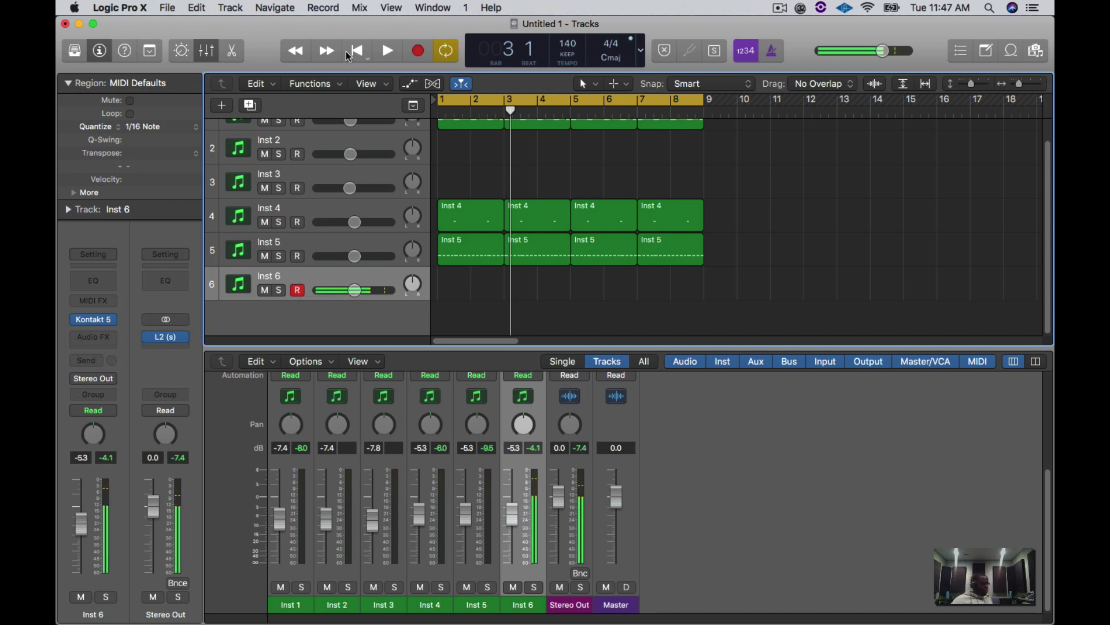
left_click(417, 52)
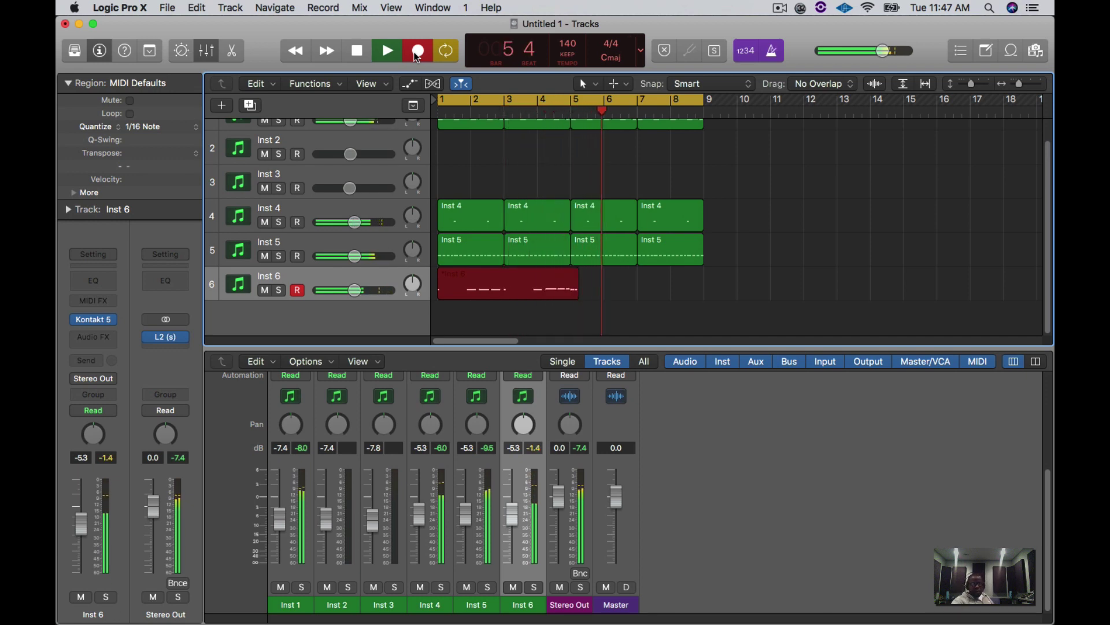
key("space")
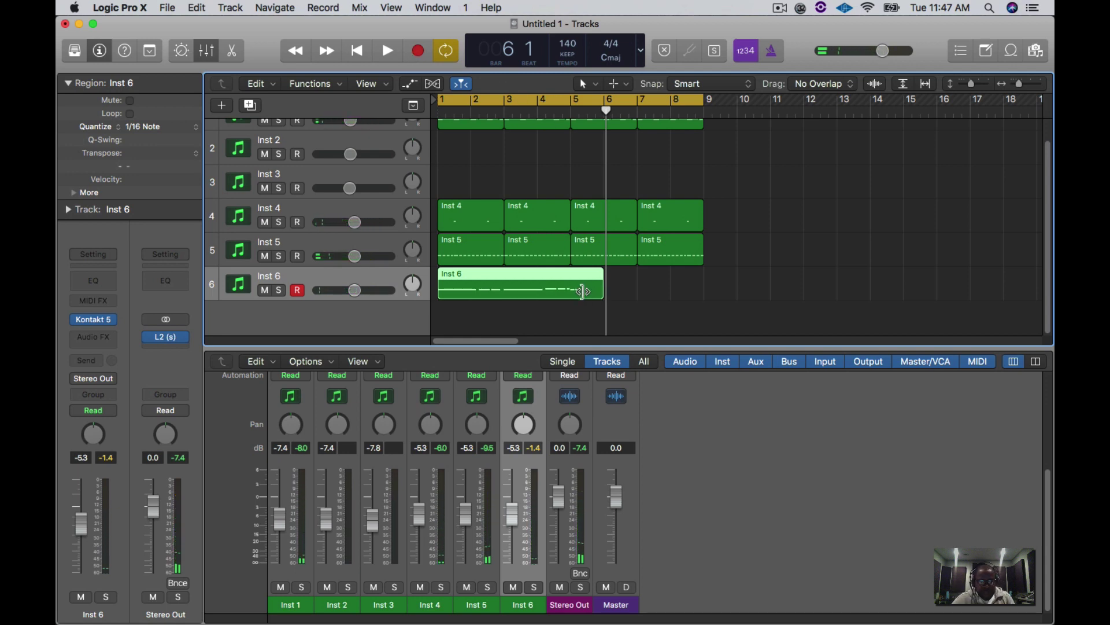
left_click_drag(602, 292, 660, 297)
Play the six-track beat from the start, then stop it.
key("space")
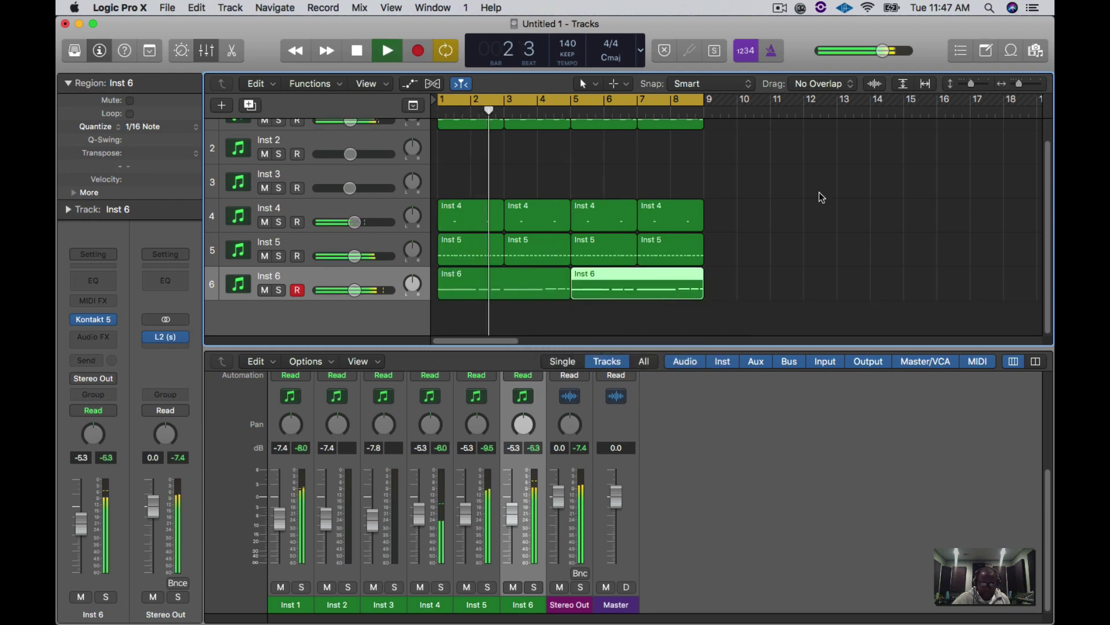
scroll(1048, 154, "up", 2)
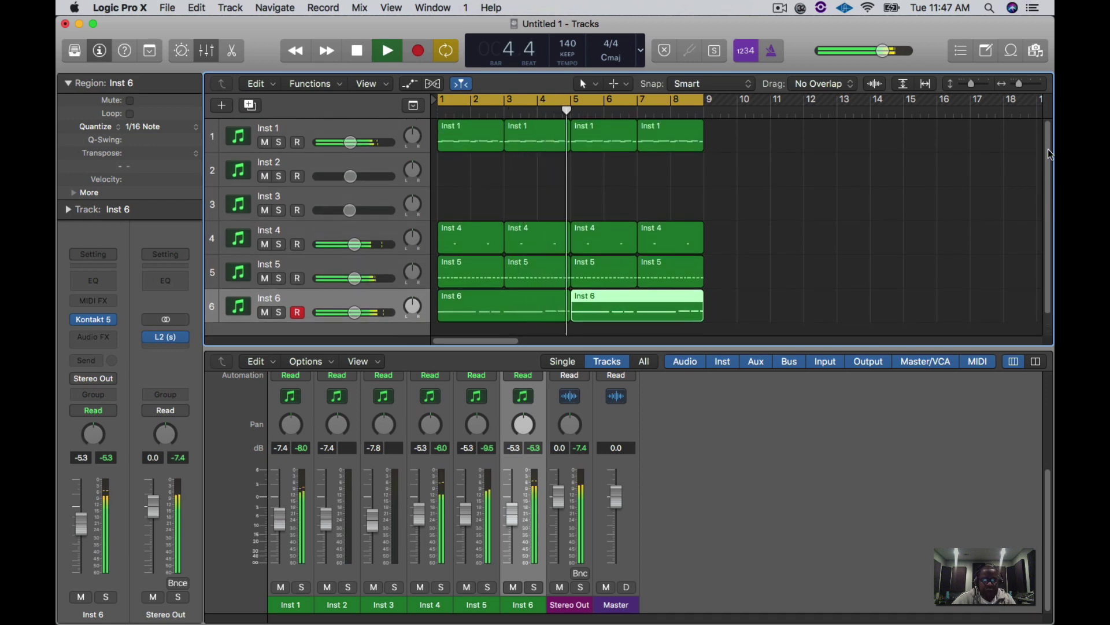
key("space")
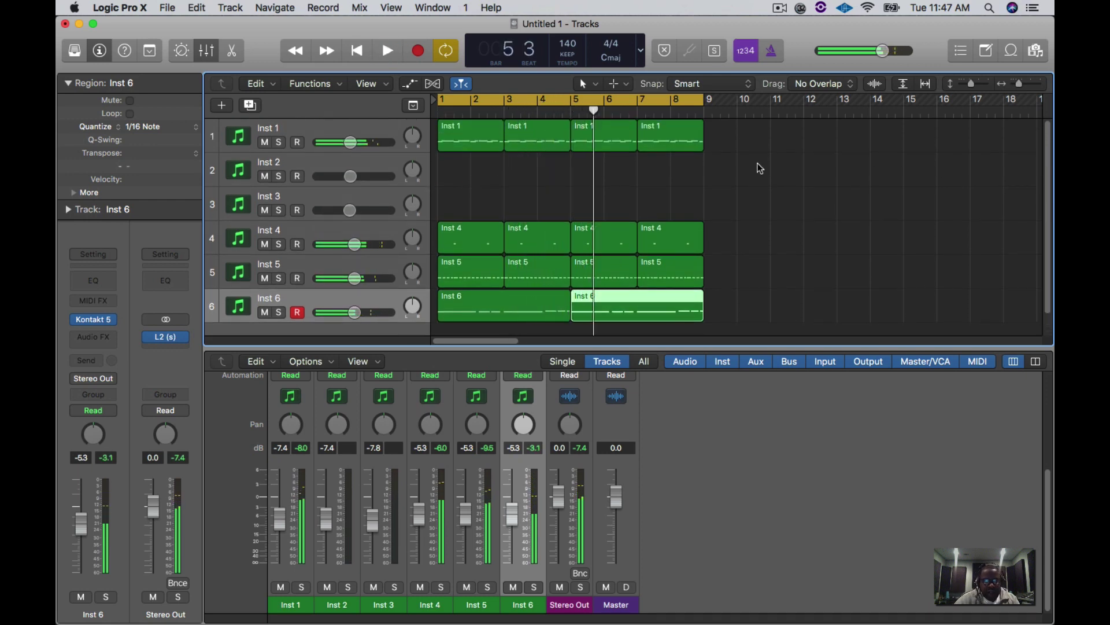
Select Inst 1 and browse its Audio FX slot to Audio Units > MeldaProduction > MRhythmizer > Stereo.
left_click(325, 126)
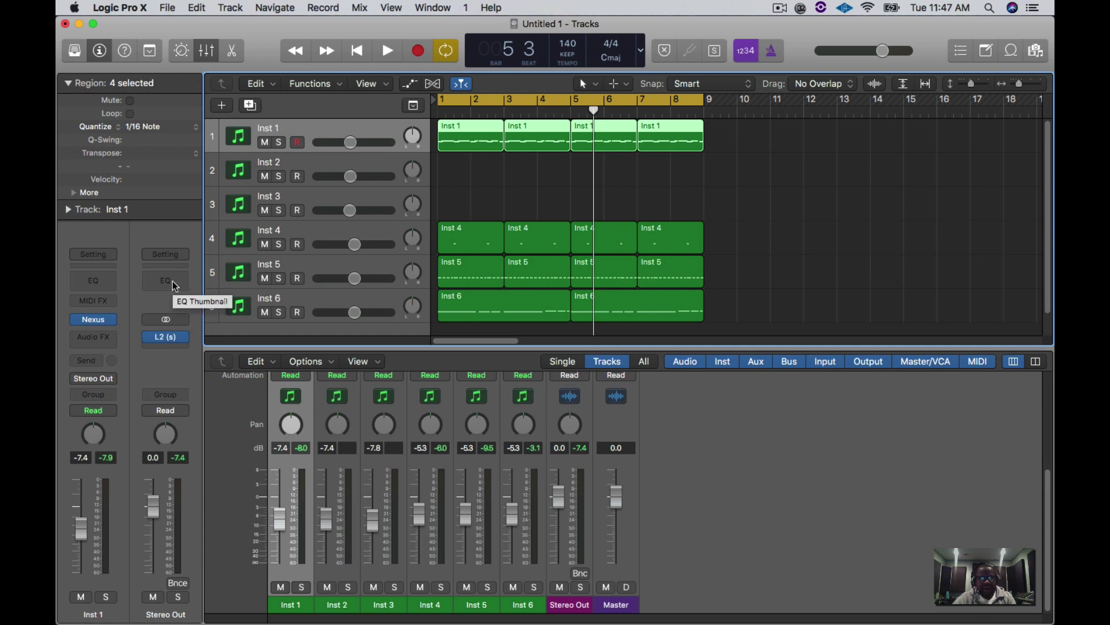
left_click(111, 337)
mouse_move(120, 369)
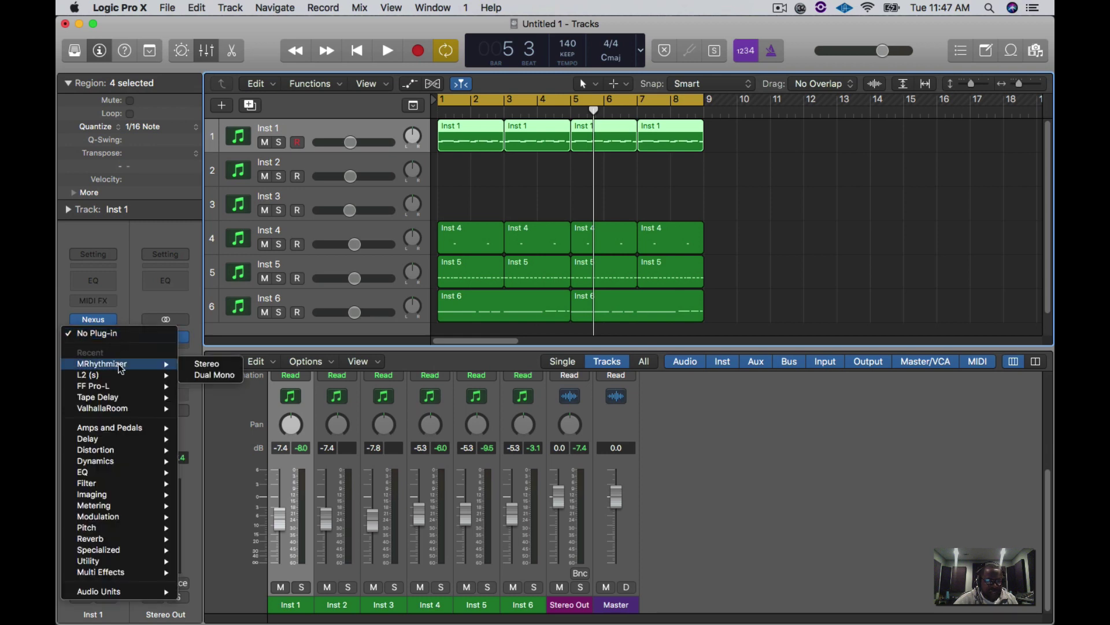
mouse_move(127, 591)
mouse_move(245, 584)
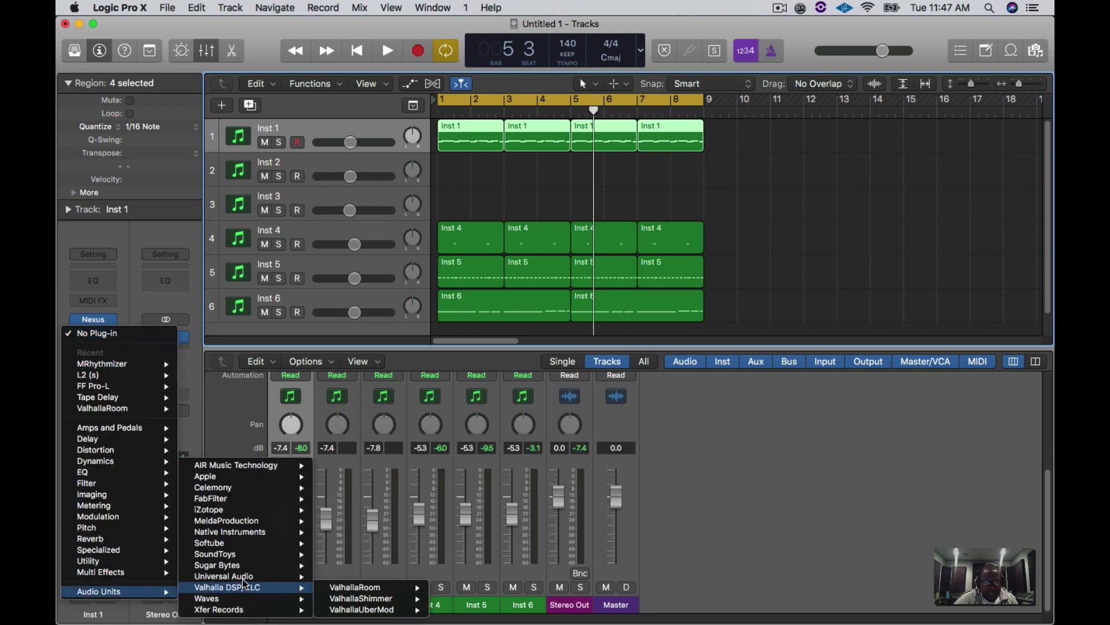
mouse_move(239, 521)
mouse_move(342, 524)
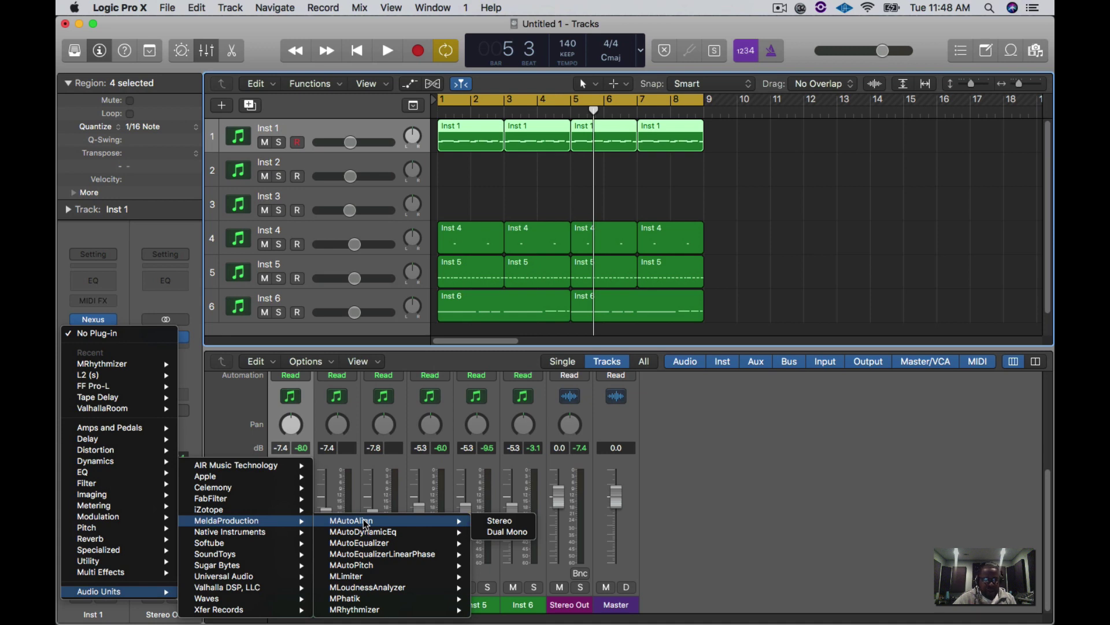
mouse_move(382, 618)
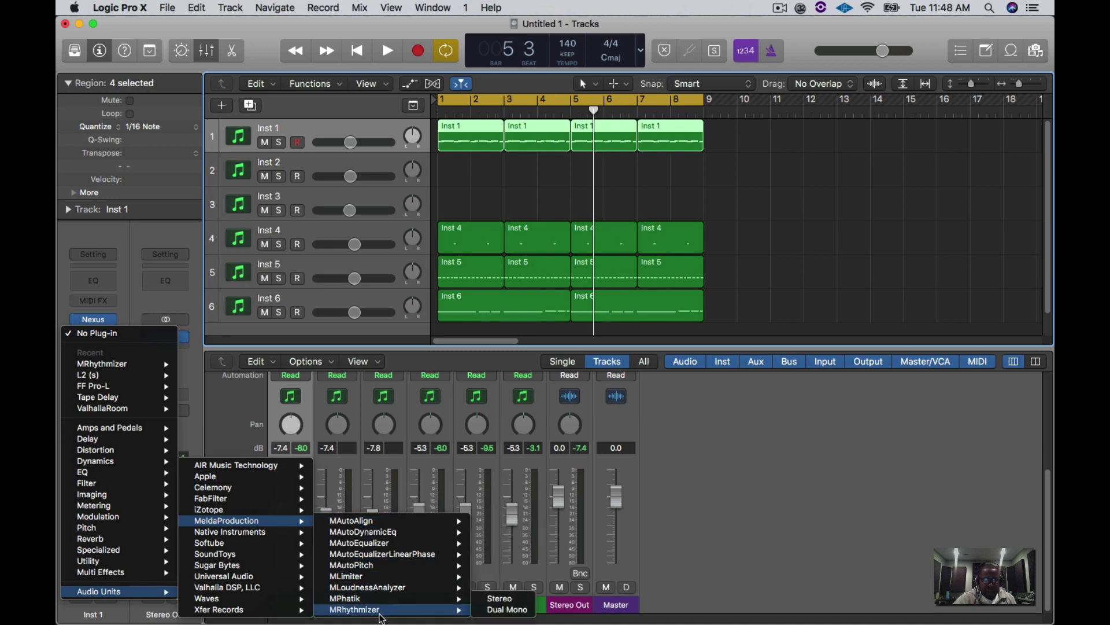
Insert stereo MRhythmizer, load the General bank's 50% SPEED sequence, and close the editor.
left_click(505, 600)
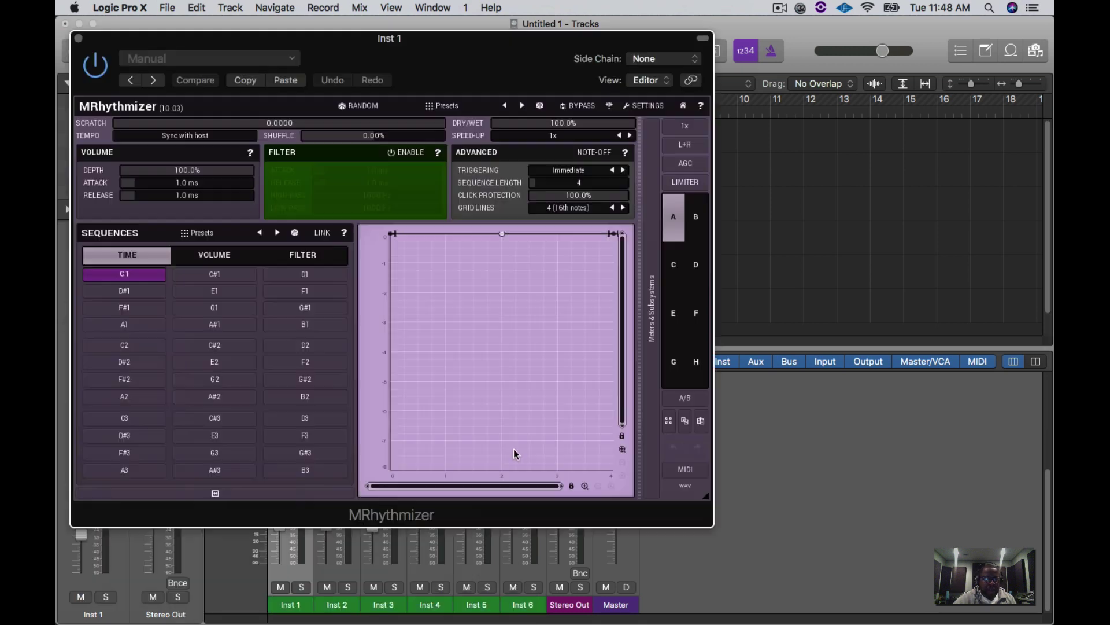
left_click(278, 232)
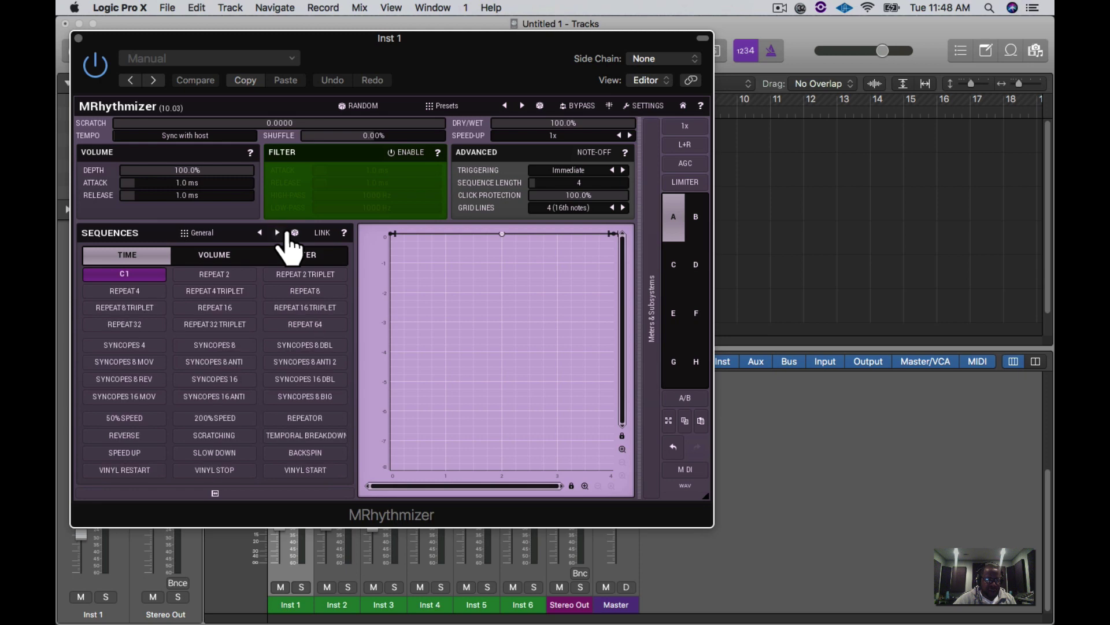
left_click(143, 417)
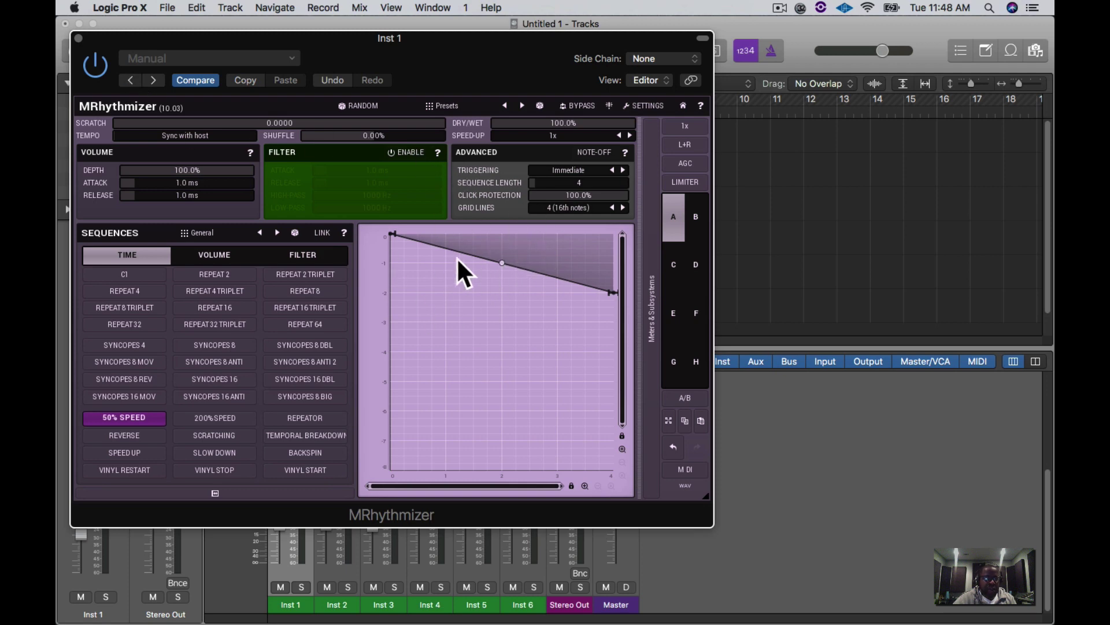
left_click(78, 38)
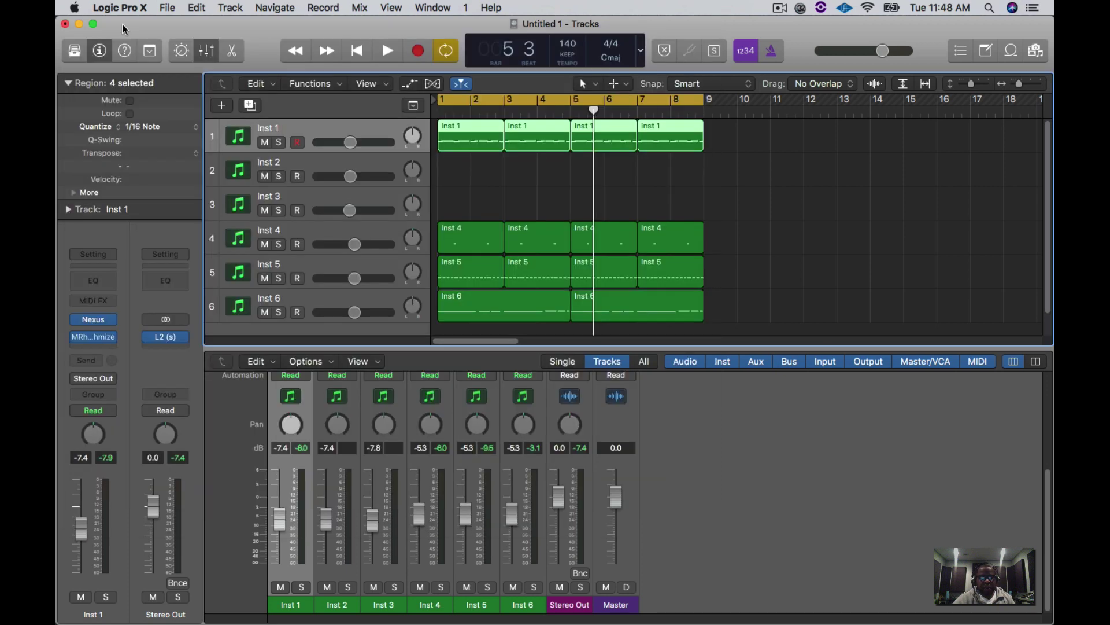
Play the beat from bar 1 with the 50% speed effect, stop, and reopen MRhythmizer on Inst 1.
left_click(358, 51)
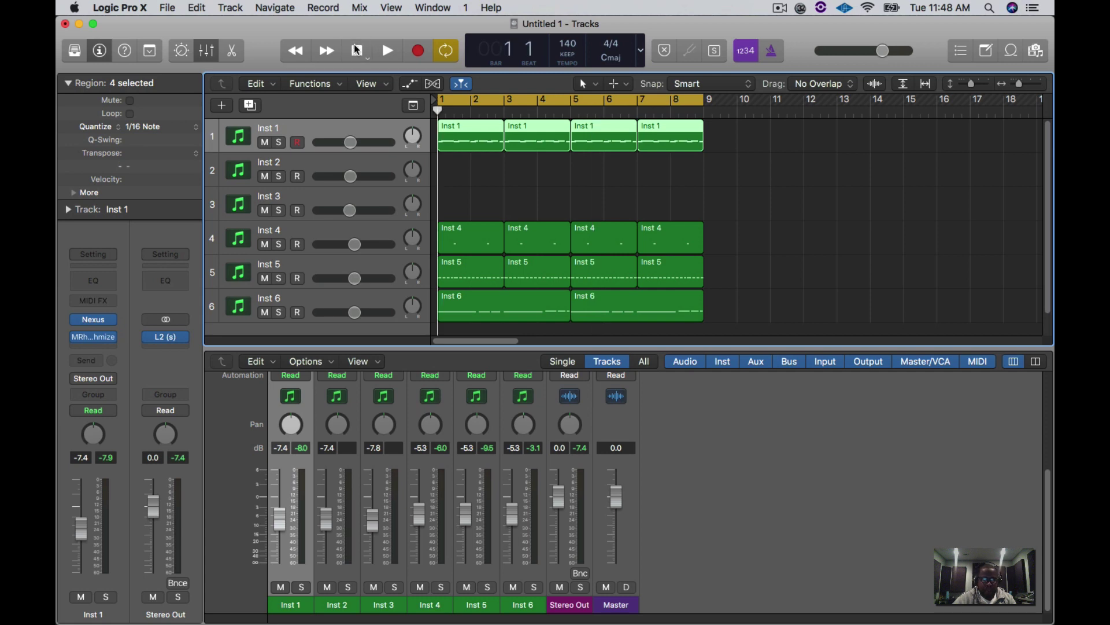
key("space")
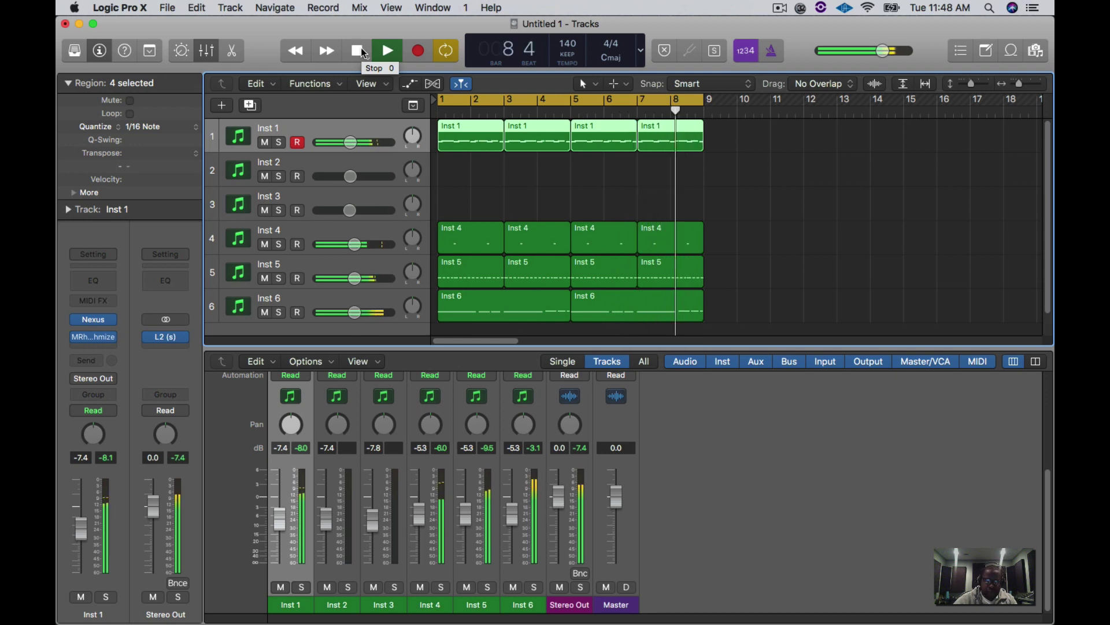
left_click(362, 49)
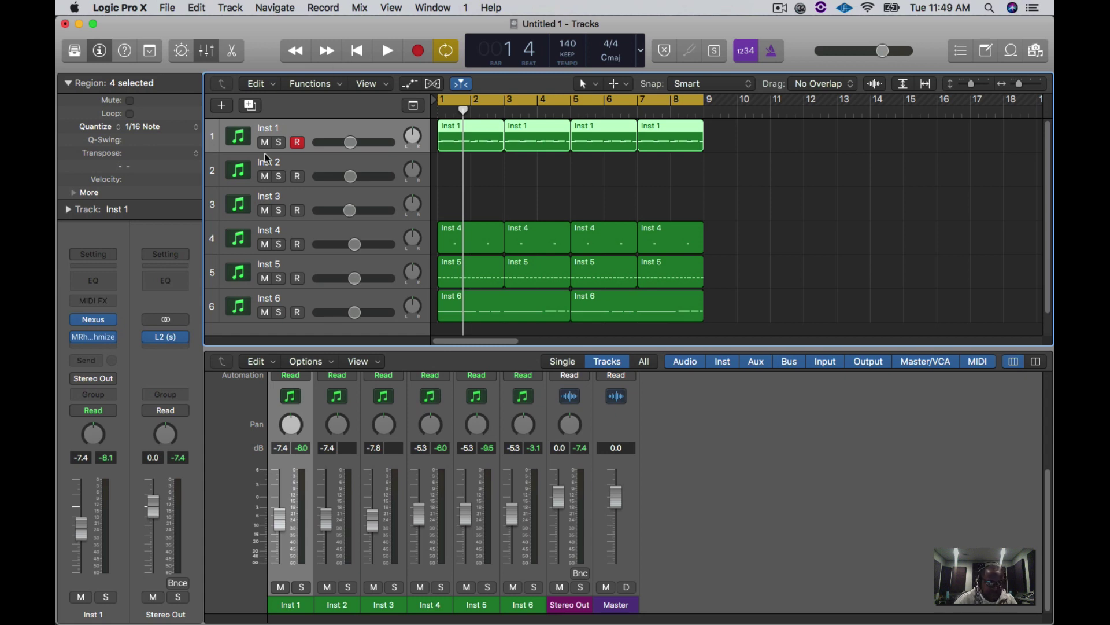
left_click(101, 338)
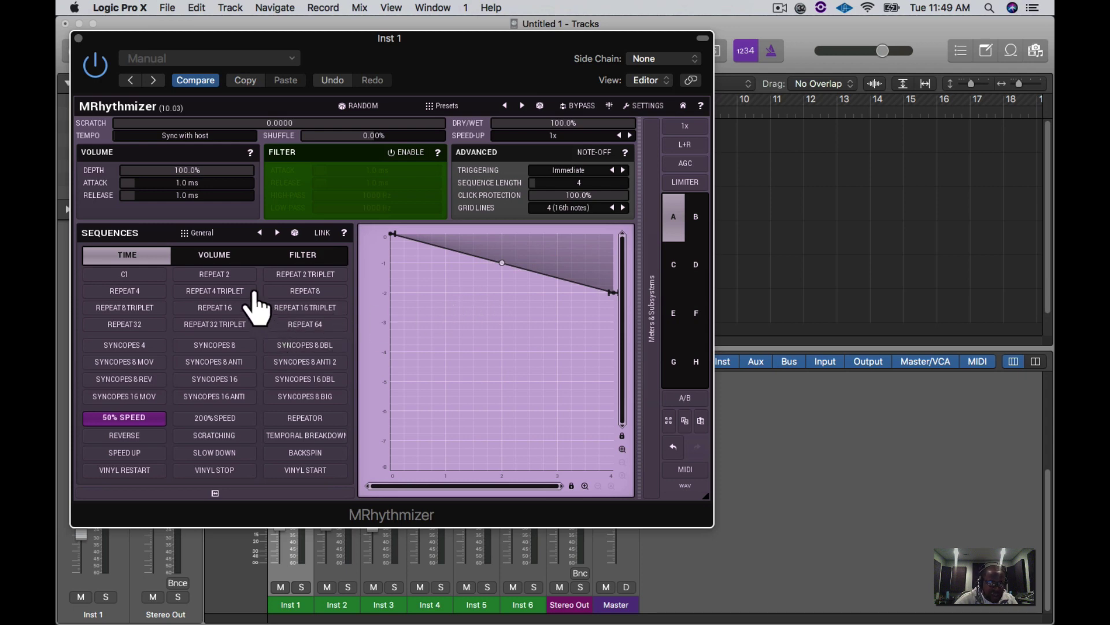
Browse the VOLUME, FILTER and TIME tabs, then try the VINYL RESTART and VINYL STOP sequences.
left_click(238, 254)
left_click(319, 256)
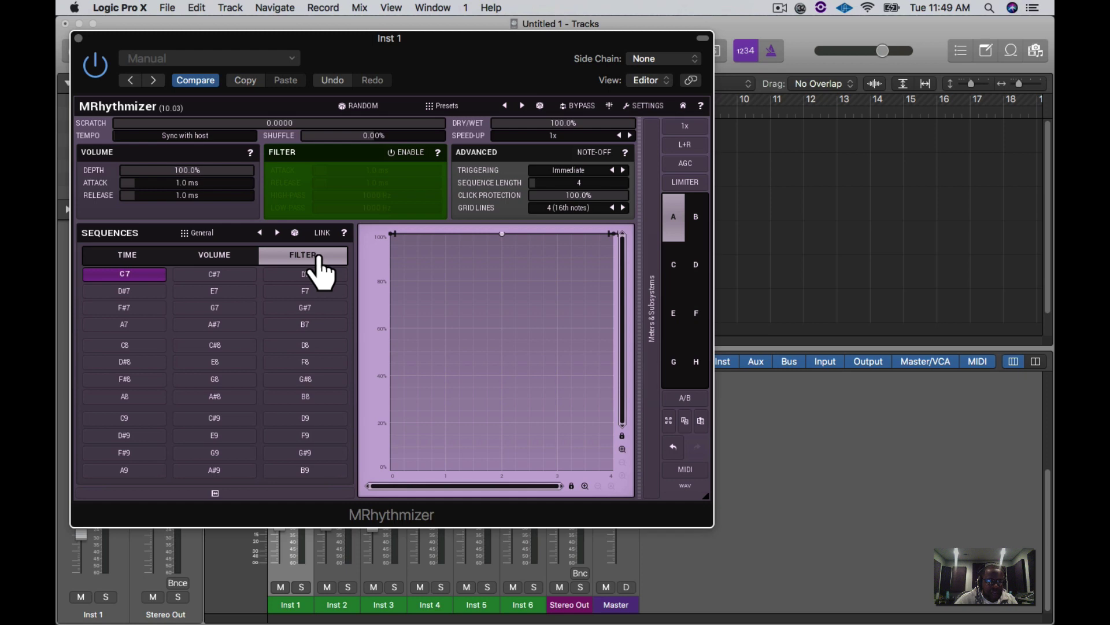
left_click(155, 256)
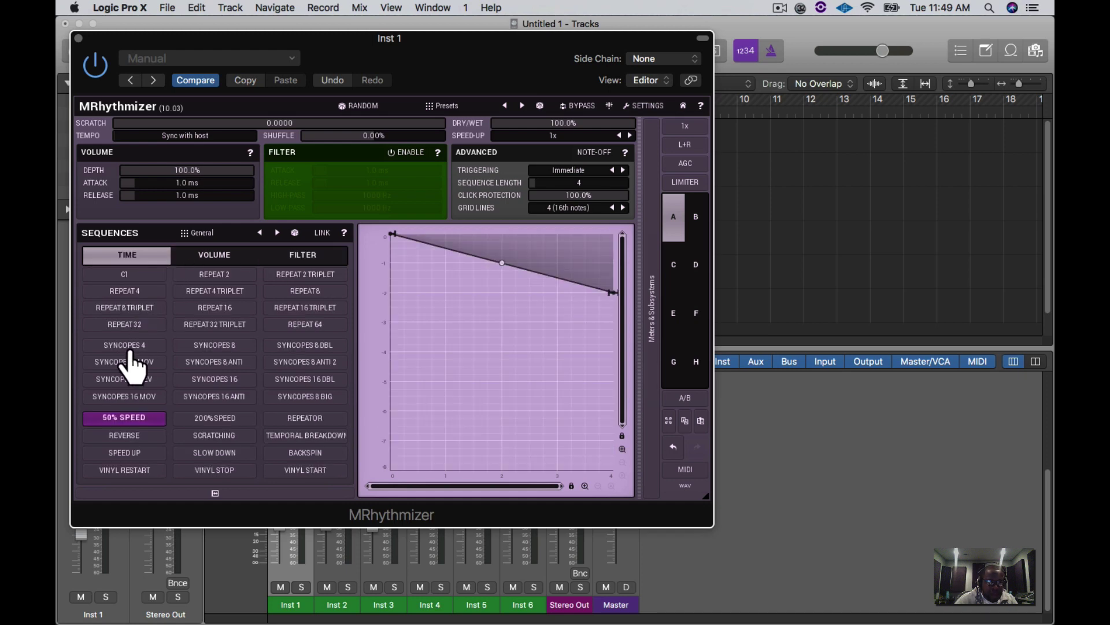
left_click(145, 470)
left_click(236, 470)
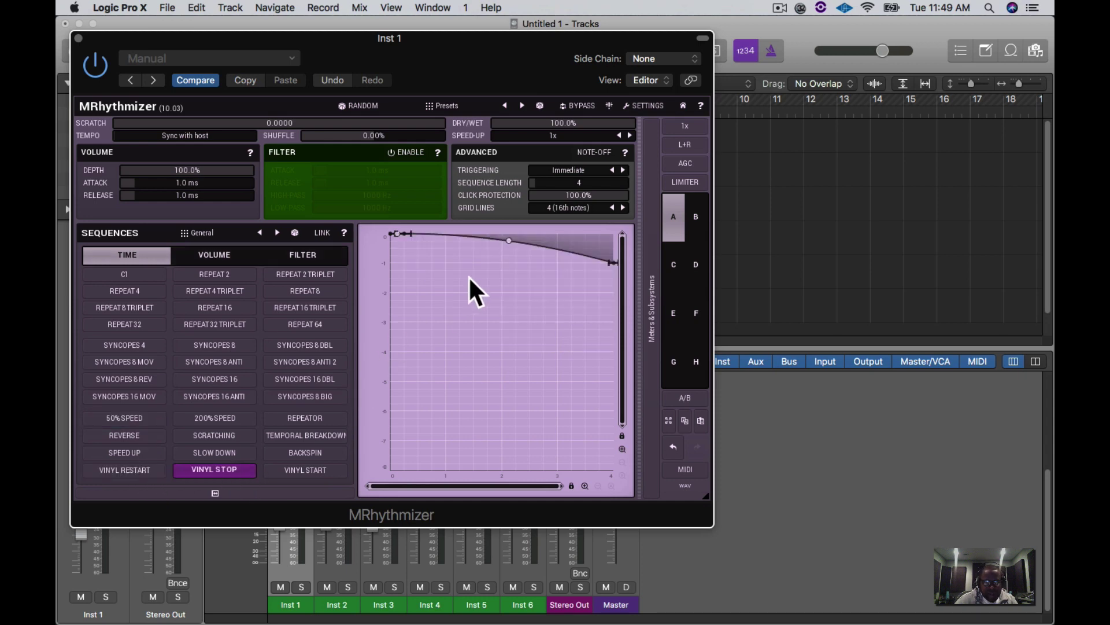
Play the beat, try VINYL START, settle on BACKSPIN, and close the MRhythmizer editor.
key("space")
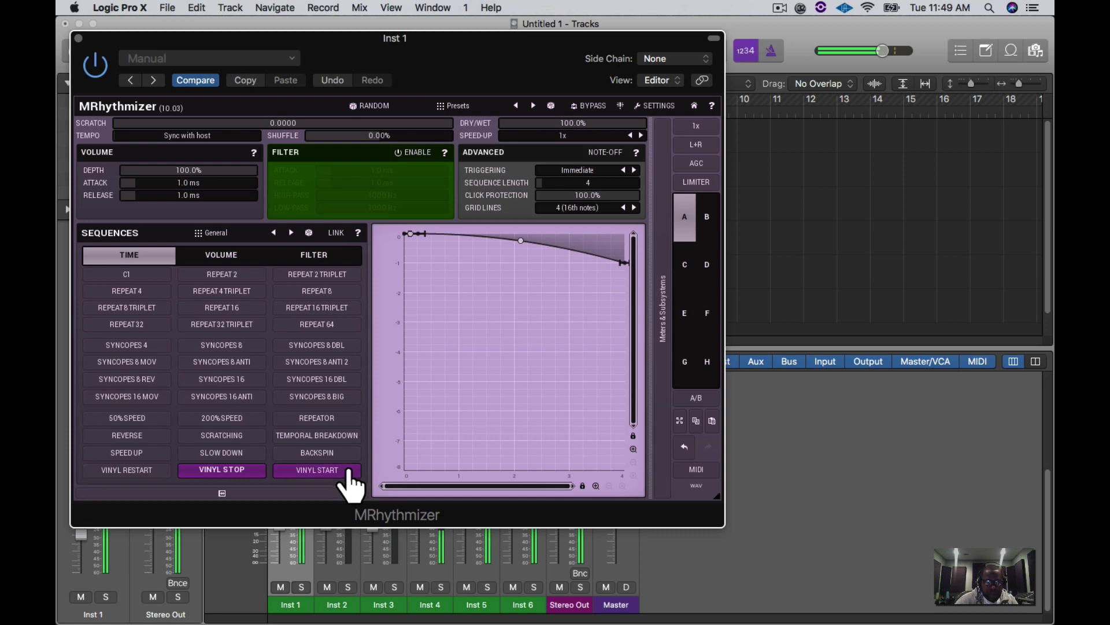
left_click(348, 471)
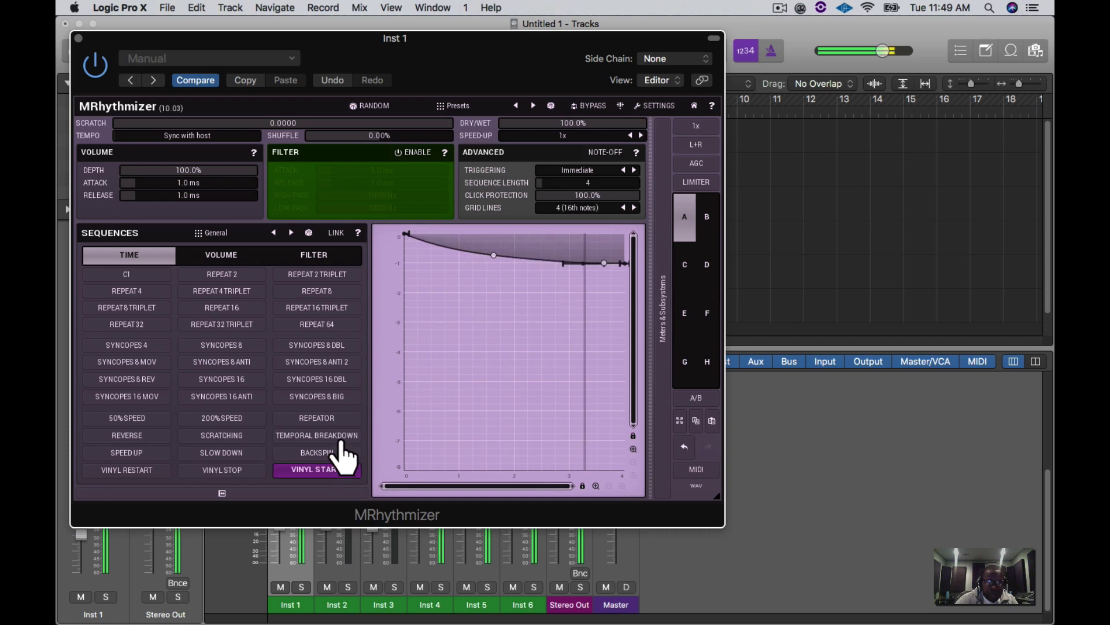
left_click(339, 451)
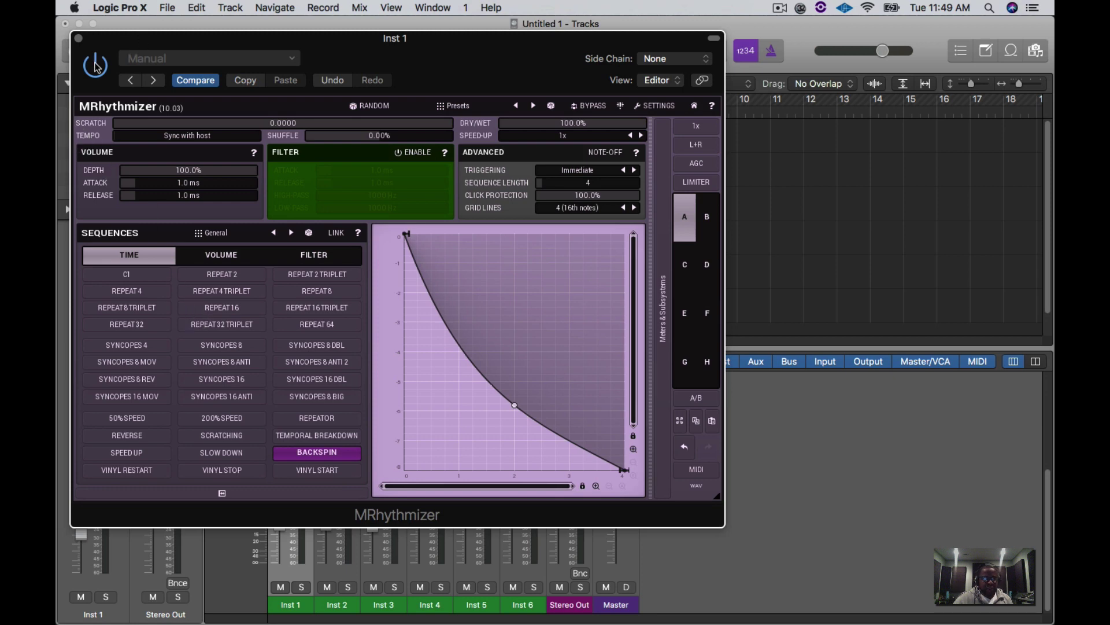
left_click(78, 38)
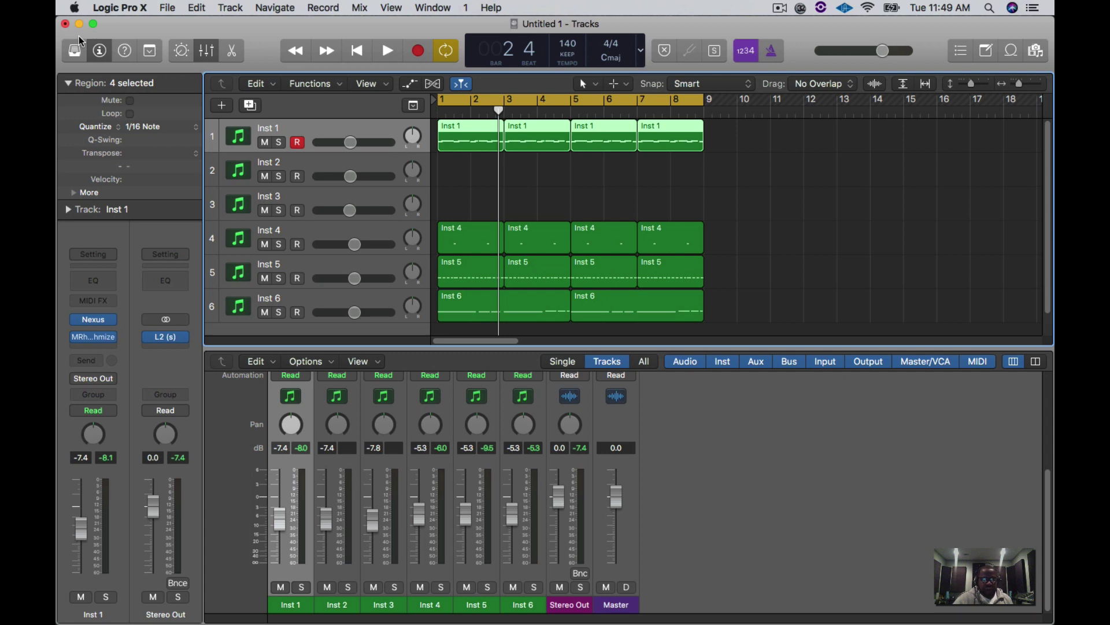